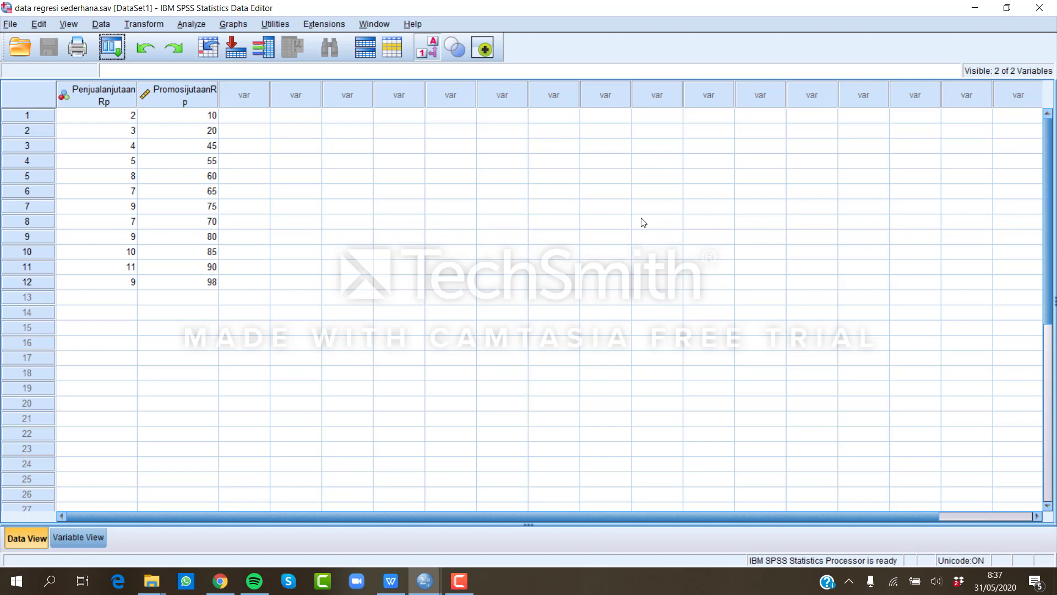
Open the Linear Regression setup and clear Promosi (jutaan Rp) from the dependent and Penjualan (jutaan Rp) from the independent variables.
{"action": "left_click", "coordinate": [193, 23]}
{"action": "mouse_move", "coordinate": [259, 188]}
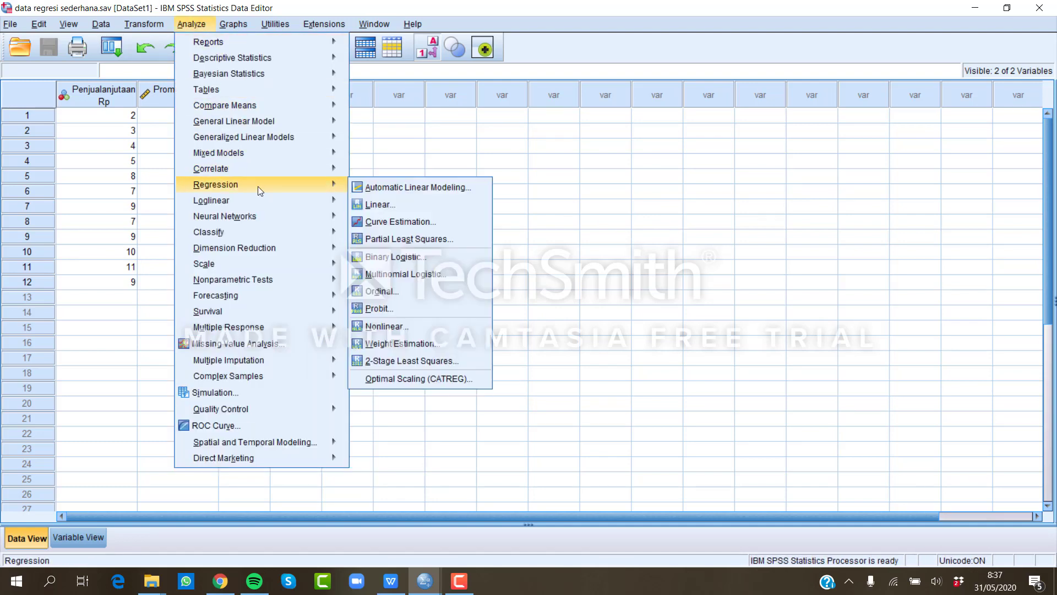
{"action": "left_click", "coordinate": [383, 204]}
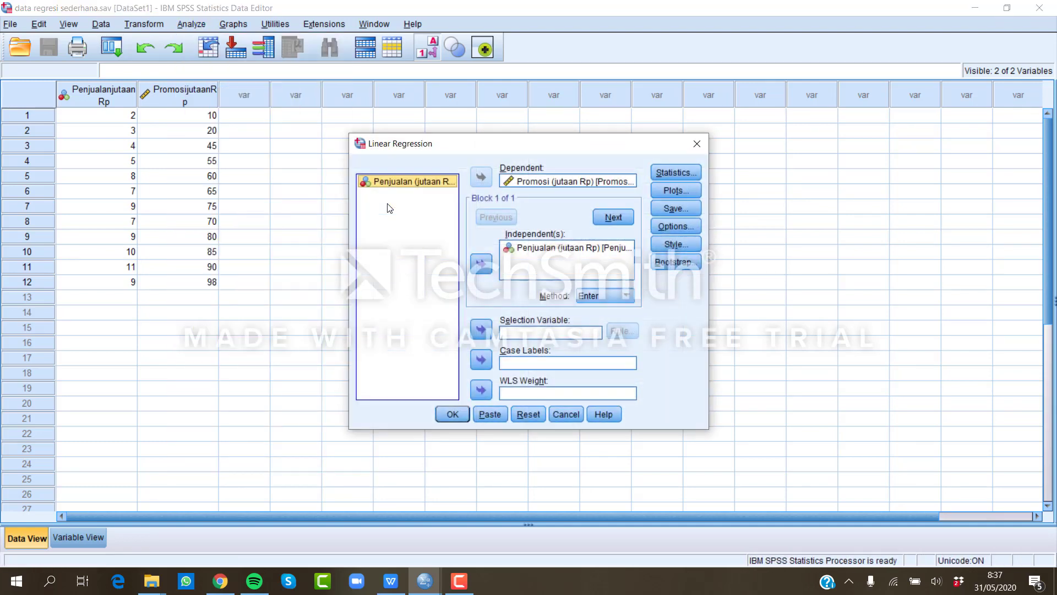
{"action": "left_click", "coordinate": [524, 182]}
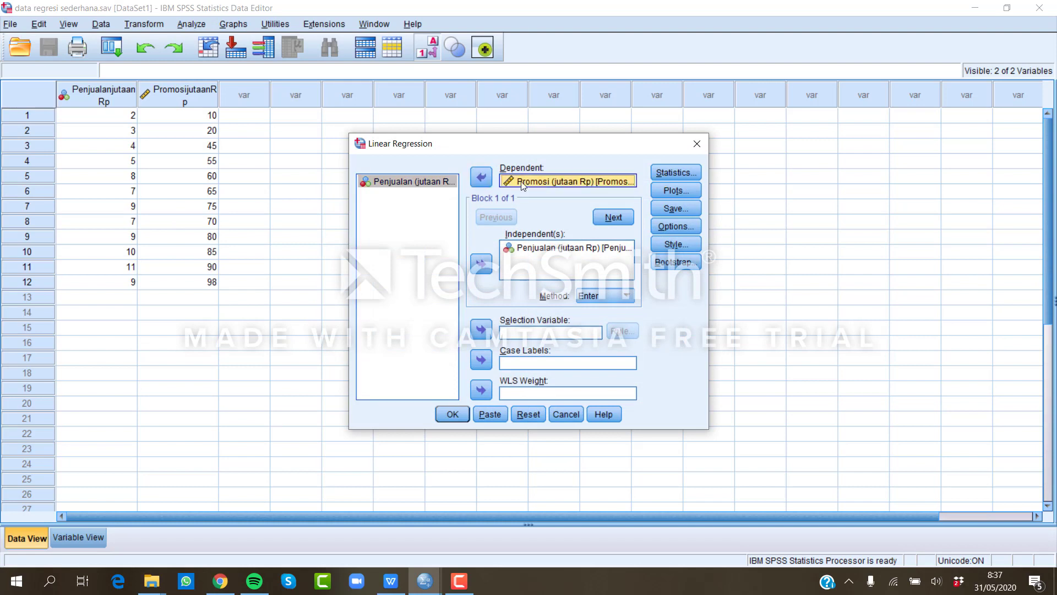
{"action": "left_click", "coordinate": [481, 178]}
{"action": "left_click", "coordinate": [551, 248]}
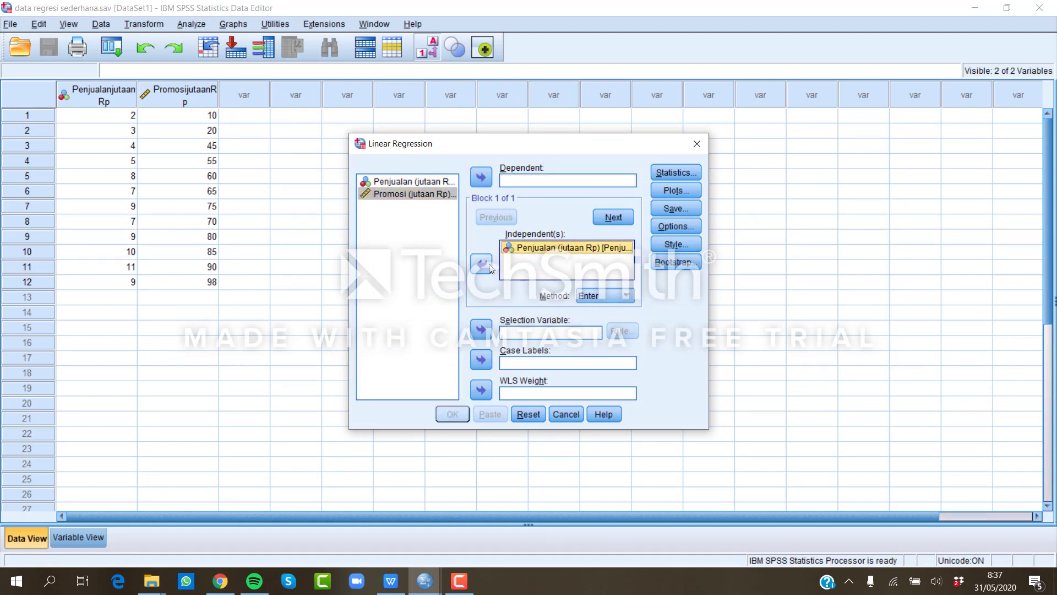
{"action": "left_click", "coordinate": [483, 266]}
Run the linear regression with Promosi (jutaan Rp) as the independent variable and Penjualan (jutaan Rp) as the dependent variable.
{"action": "left_click", "coordinate": [435, 223]}
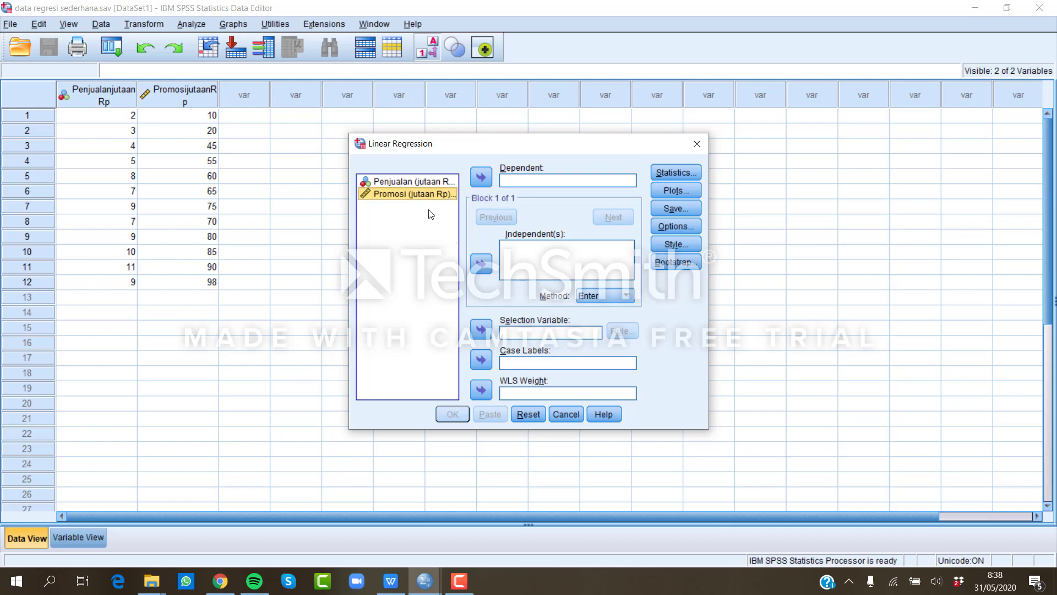
{"action": "left_click", "coordinate": [478, 265]}
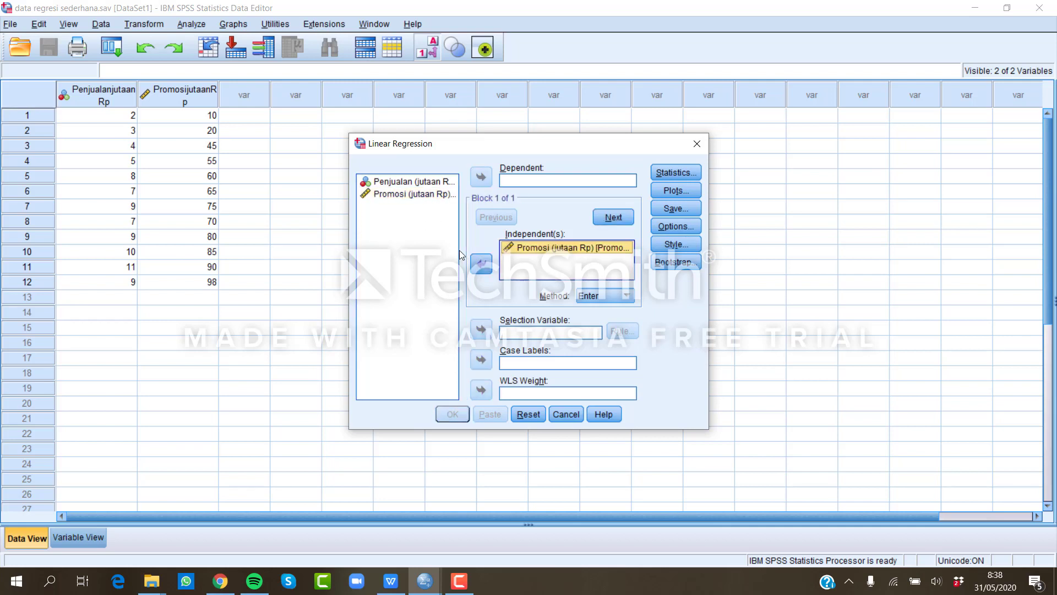
{"action": "left_click", "coordinate": [427, 178]}
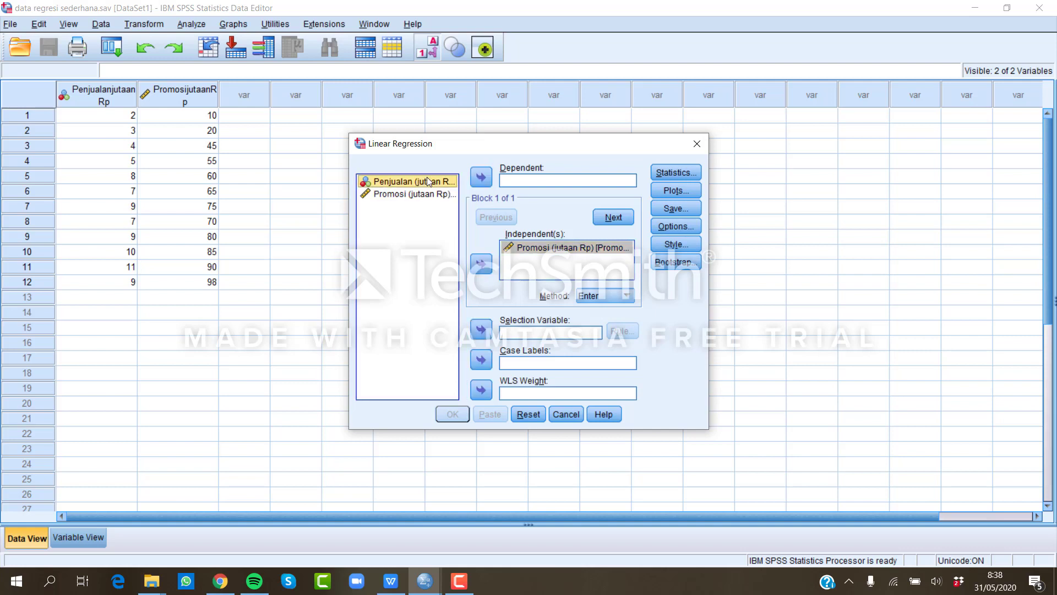
{"action": "left_click", "coordinate": [481, 176]}
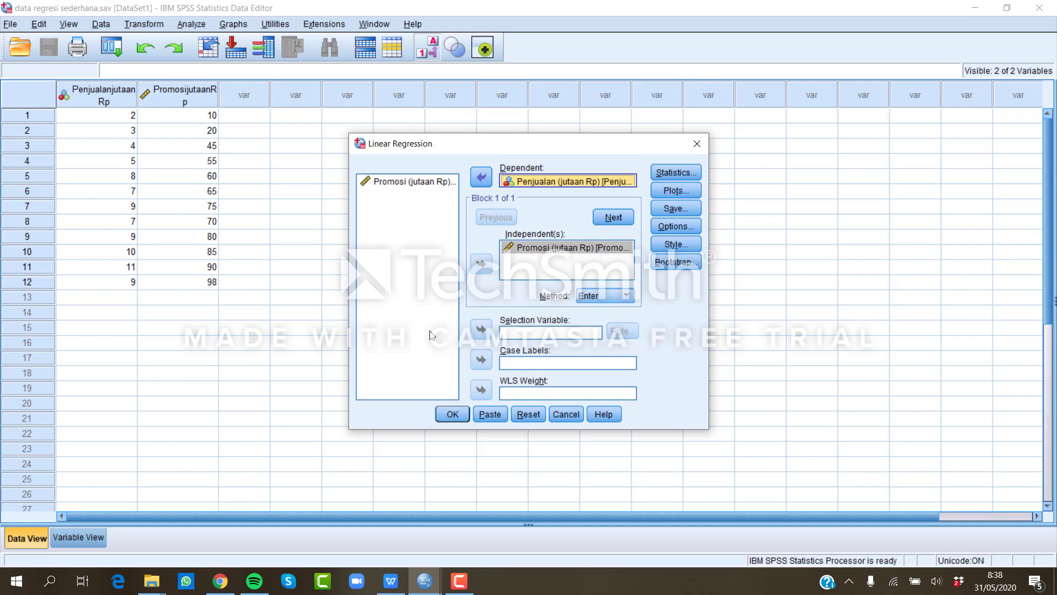
{"action": "left_click", "coordinate": [453, 415]}
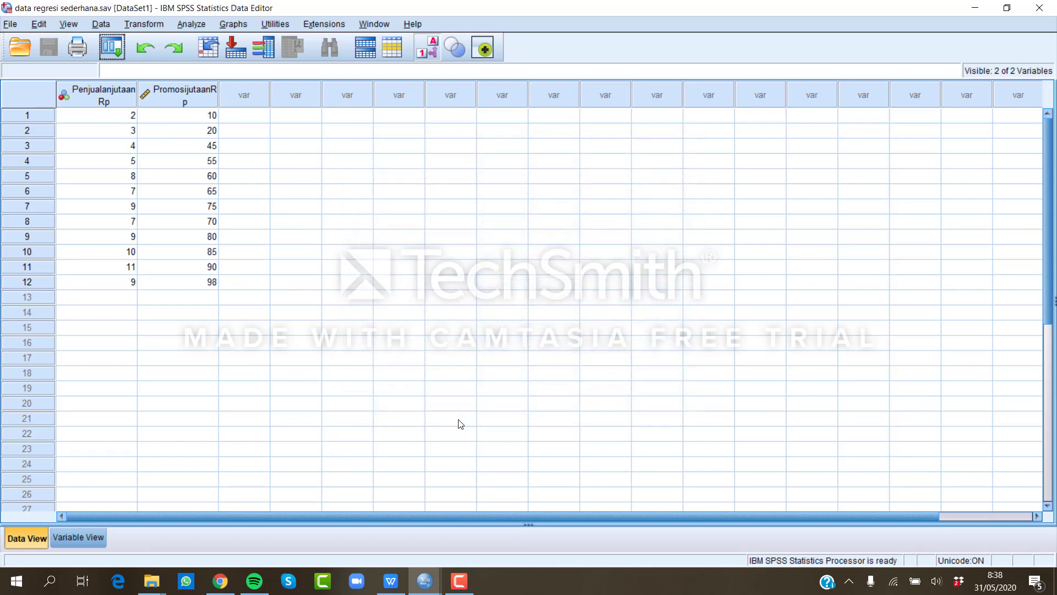
Examine the Model Summary, ANOVA and Coefficients tables in the output of the simple regression.
{"action": "mouse_move", "coordinate": [433, 585]}
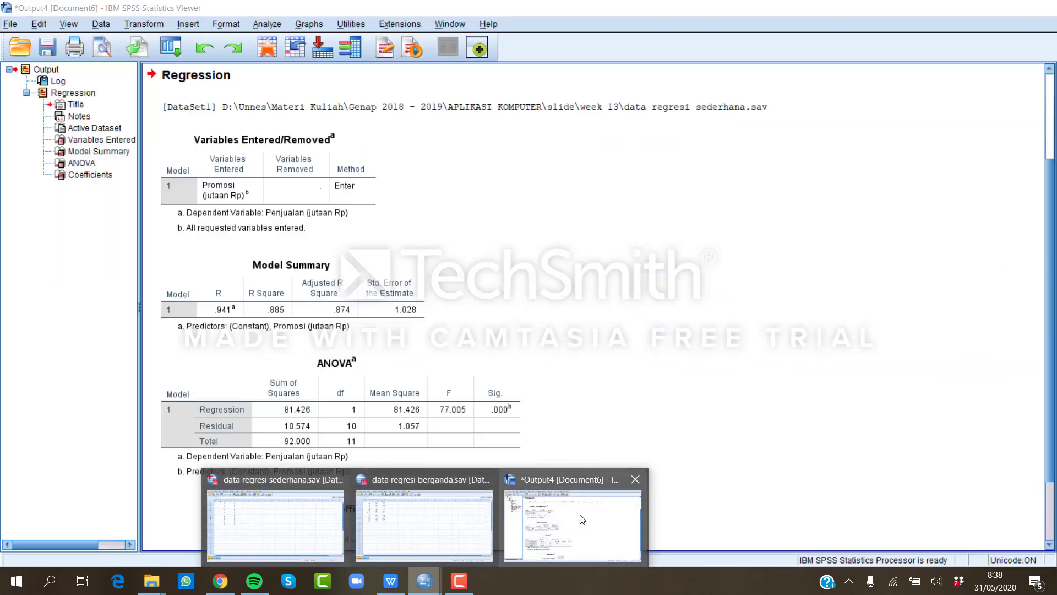
{"action": "left_click", "coordinate": [528, 489]}
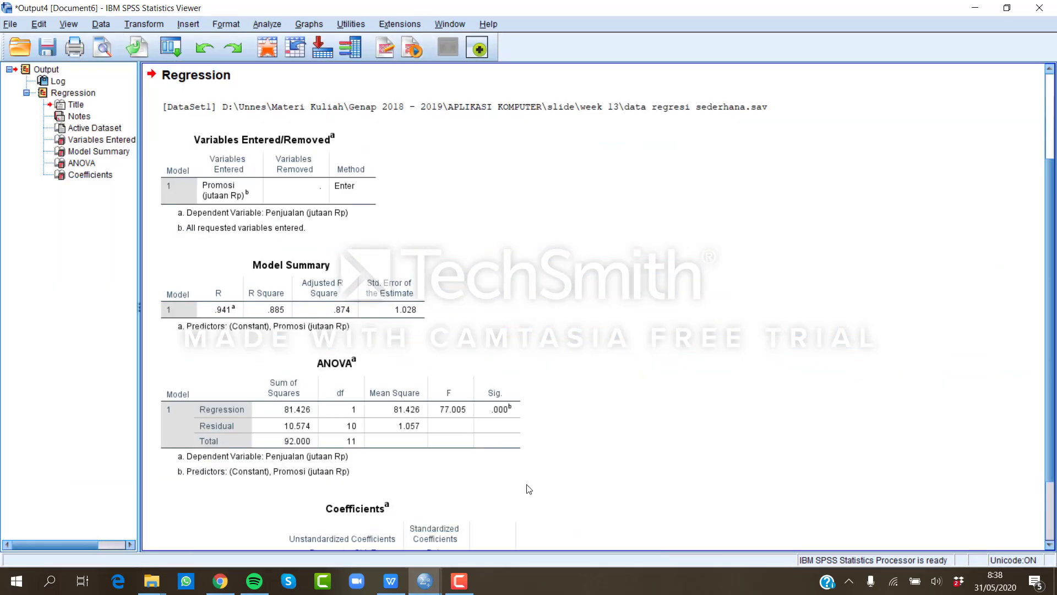
{"action": "scroll", "coordinate": [683, 359], "scroll_direction": "down", "scroll_amount": 3}
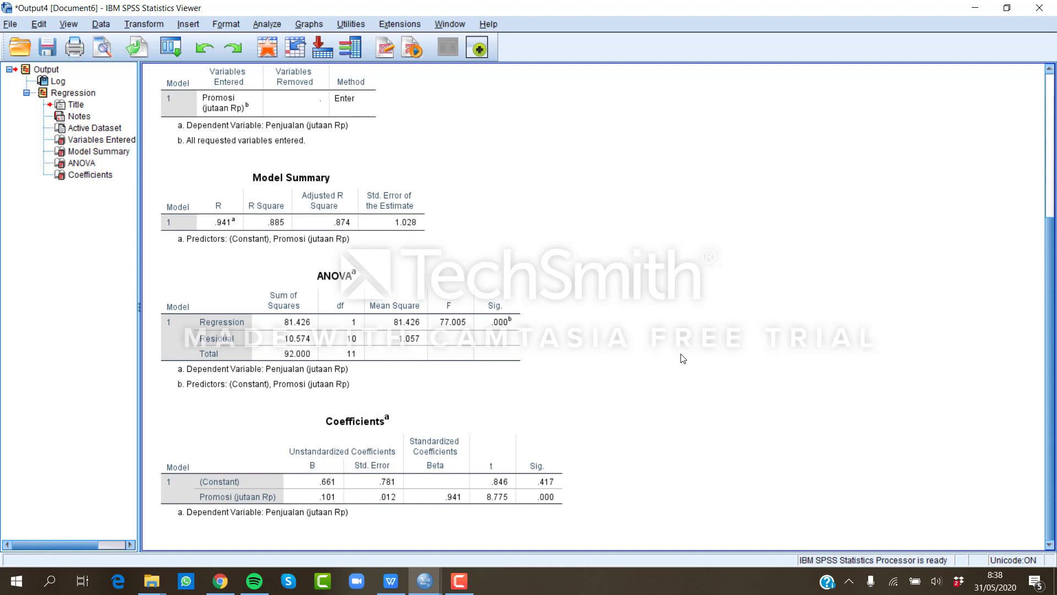
{"action": "left_click", "coordinate": [378, 222]}
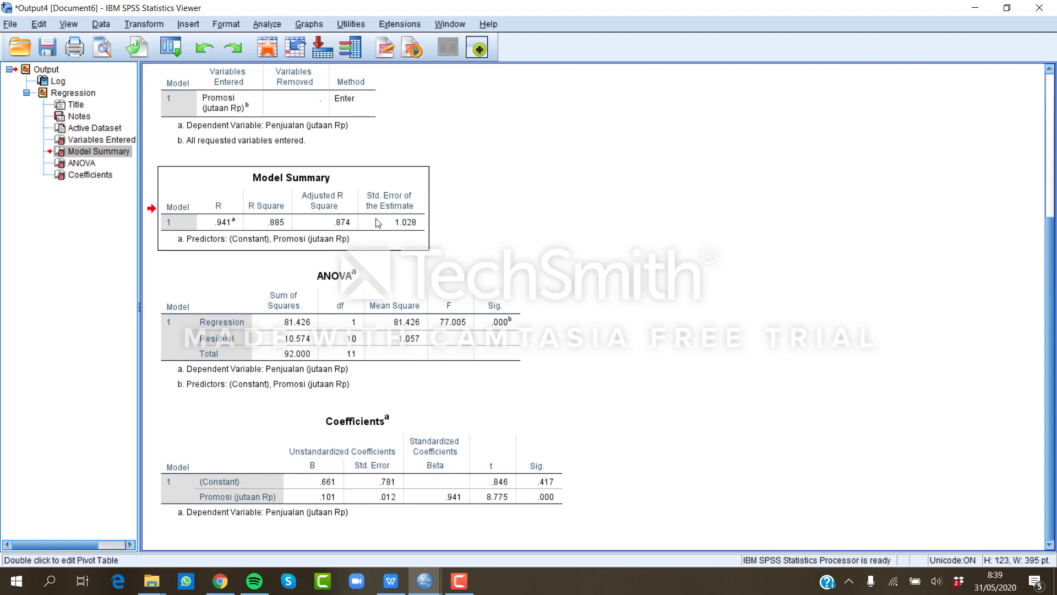
{"action": "left_click", "coordinate": [379, 275]}
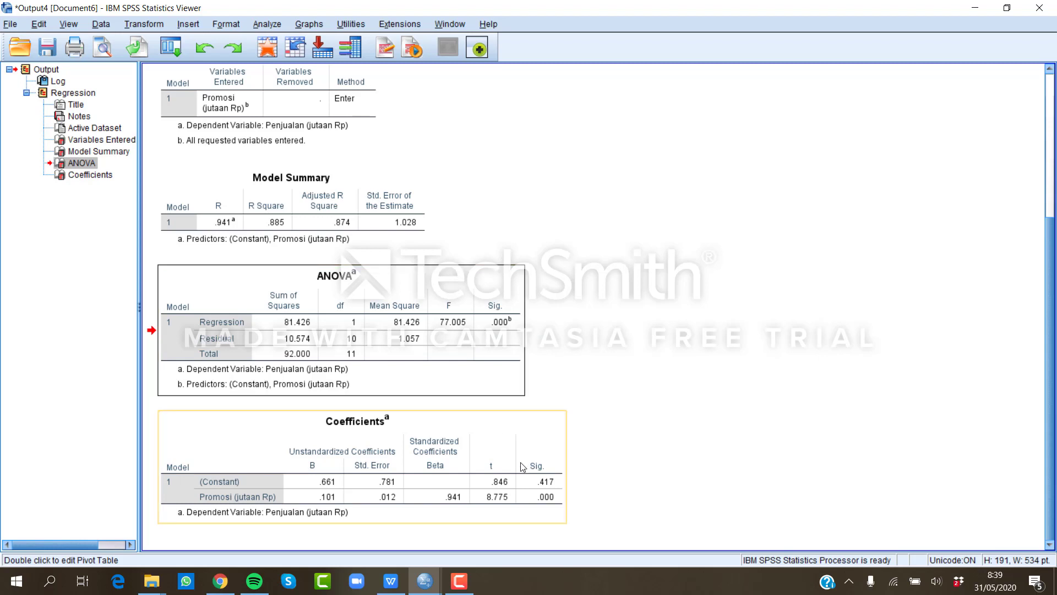
{"action": "left_click", "coordinate": [520, 444]}
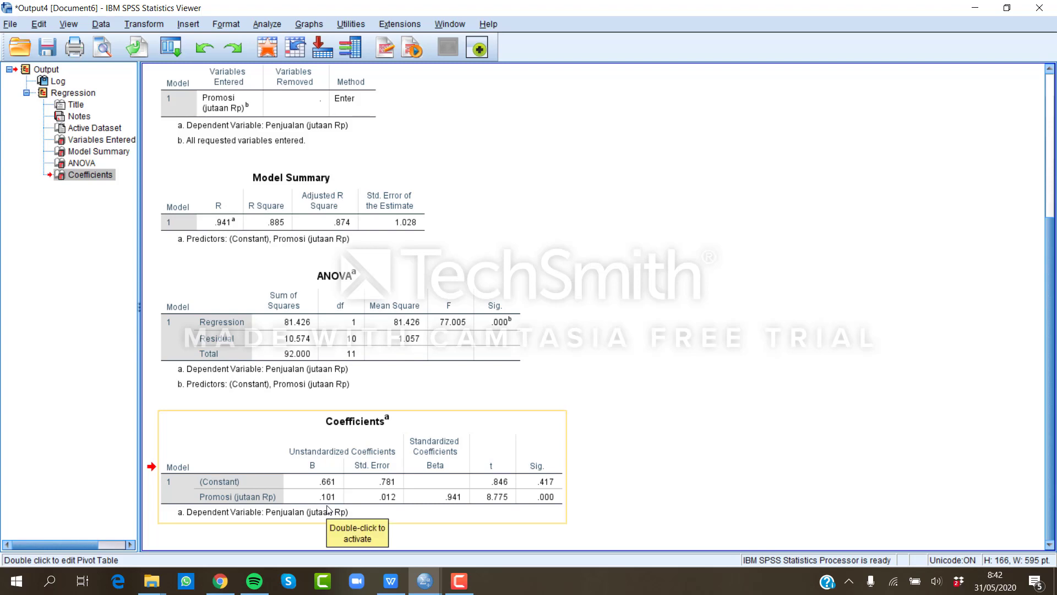
{"action": "scroll", "coordinate": [769, 334], "scroll_direction": "up", "scroll_amount": 1}
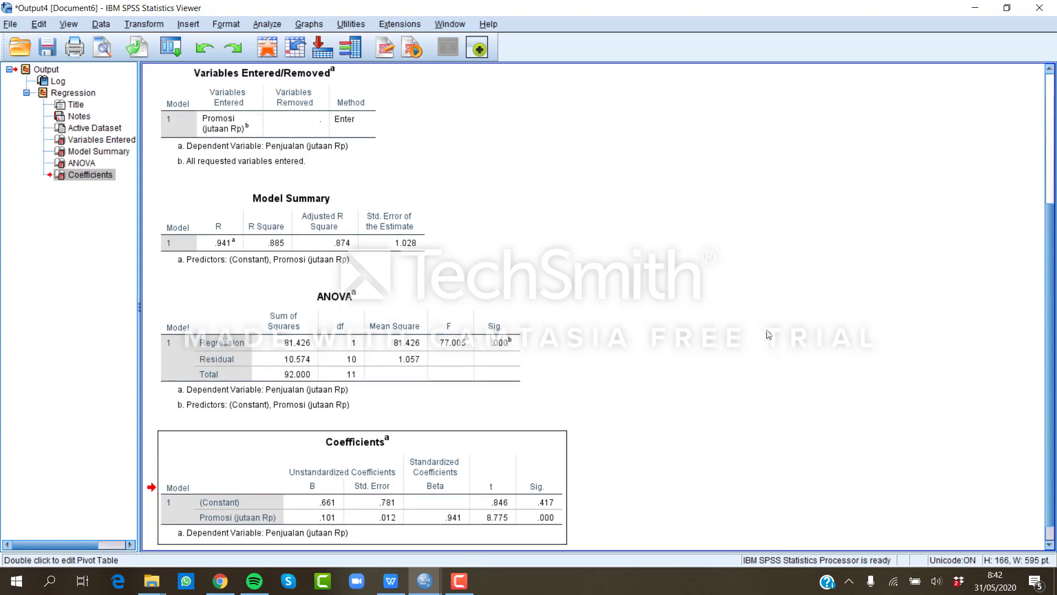
{"action": "scroll", "coordinate": [769, 334], "scroll_direction": "up", "scroll_amount": 9}
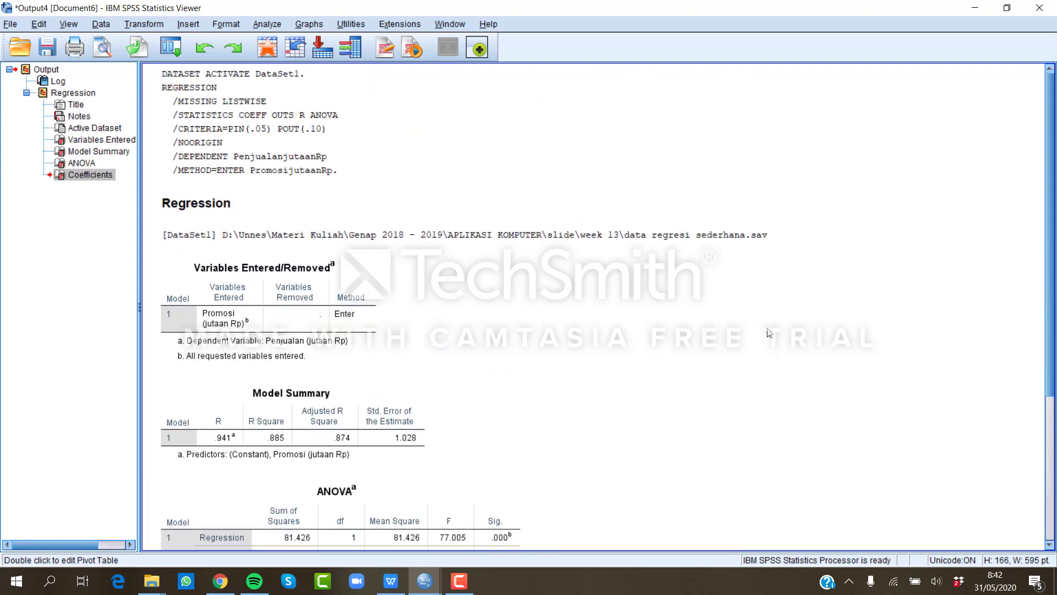
{"action": "scroll", "coordinate": [769, 333], "scroll_direction": "down", "scroll_amount": 10}
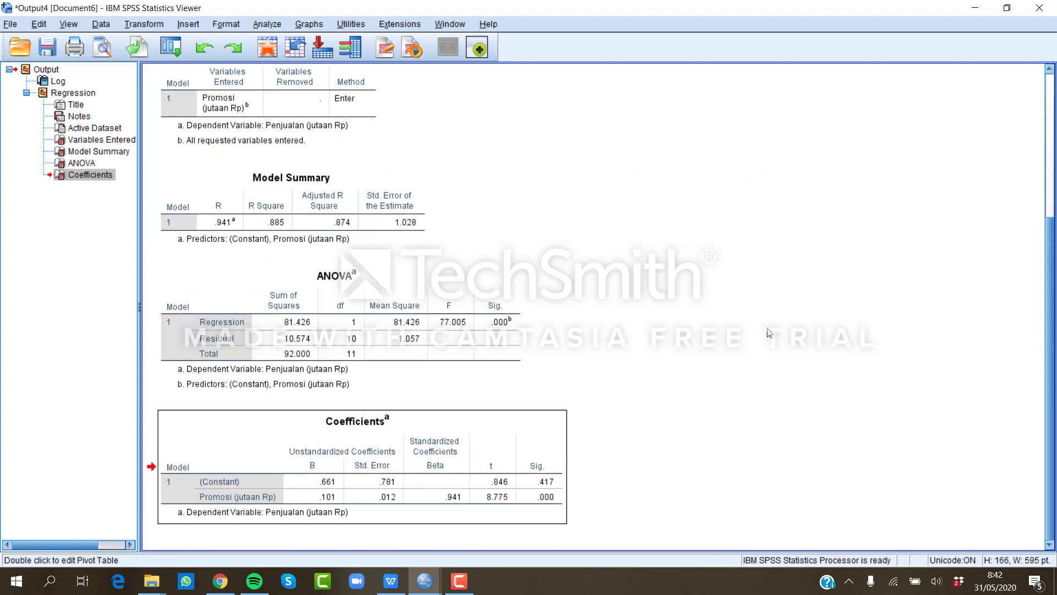
{"action": "left_click", "coordinate": [459, 581]}
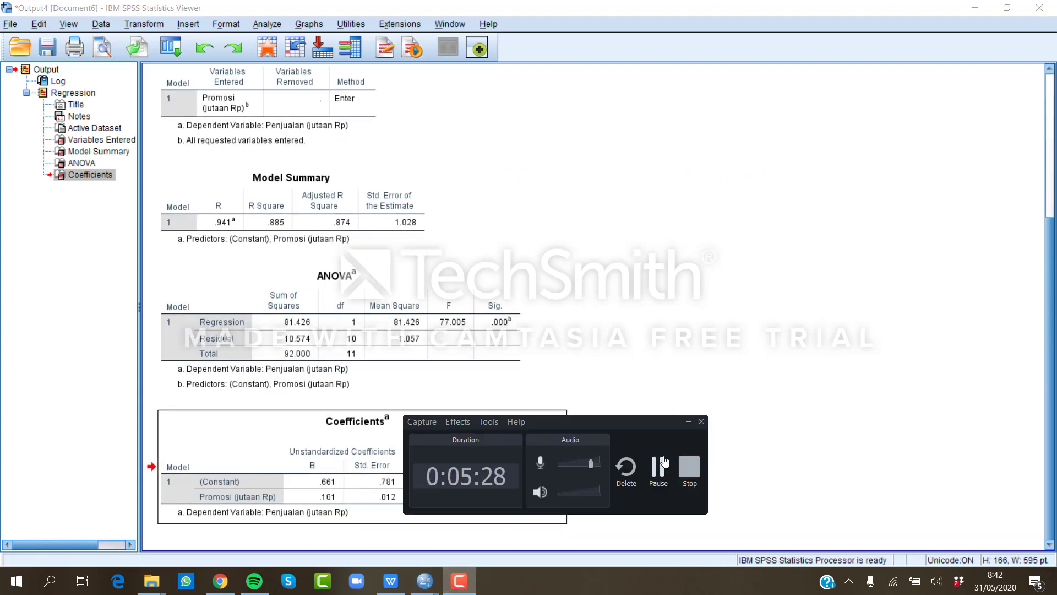
{"action": "left_click", "coordinate": [664, 462]}
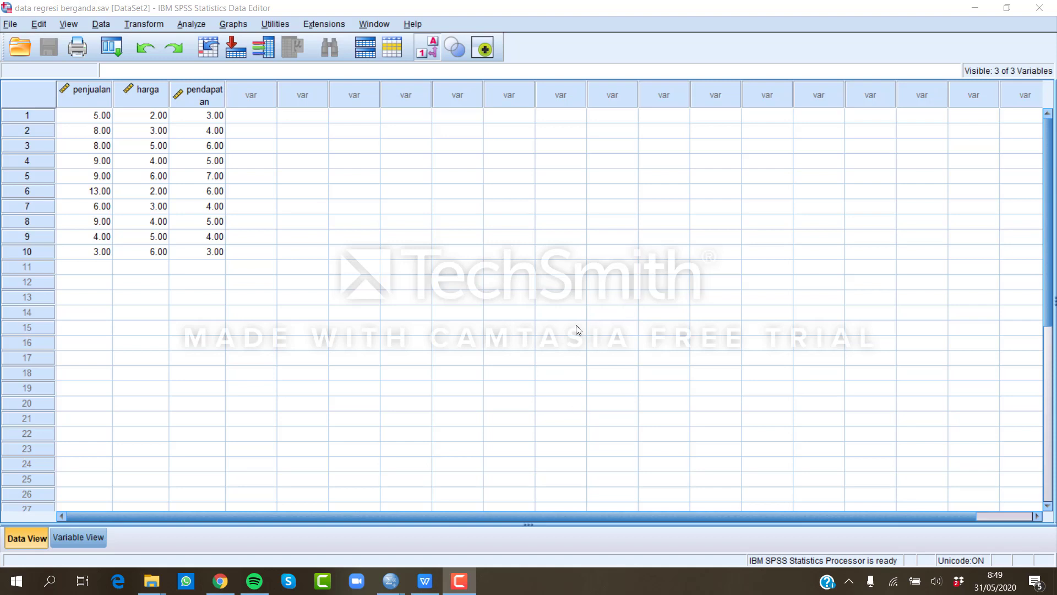
Switch to the week 13 presentation in WPS Office and read the Contoh slide with the multiple regression questions, hypotheses and data.
{"action": "key", "text": "alt+Tab"}
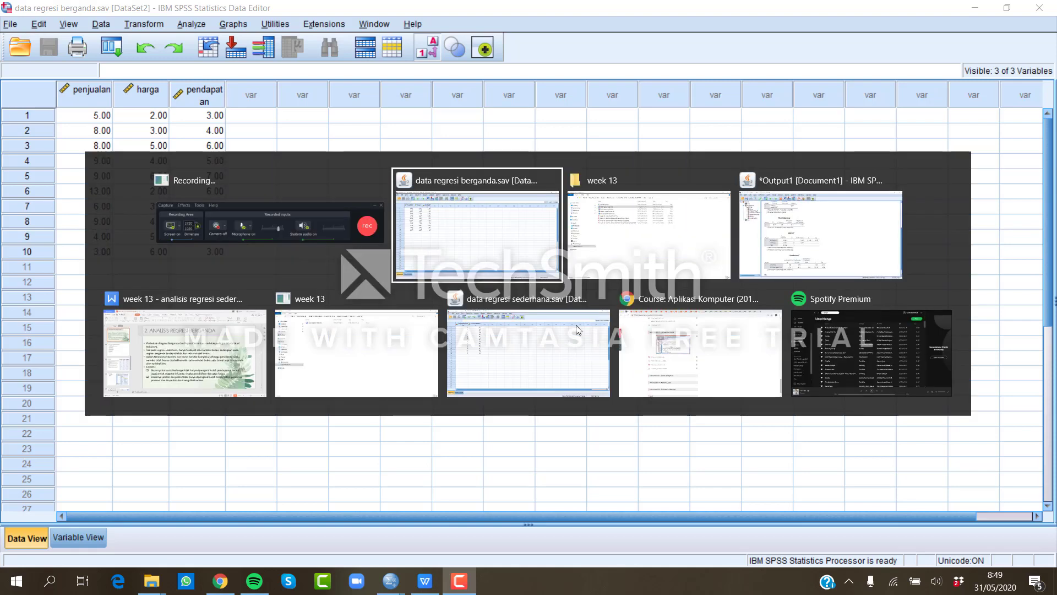
{"action": "key", "text": "alt+Tab"}
{"action": "key", "text": "alt+Tab"}
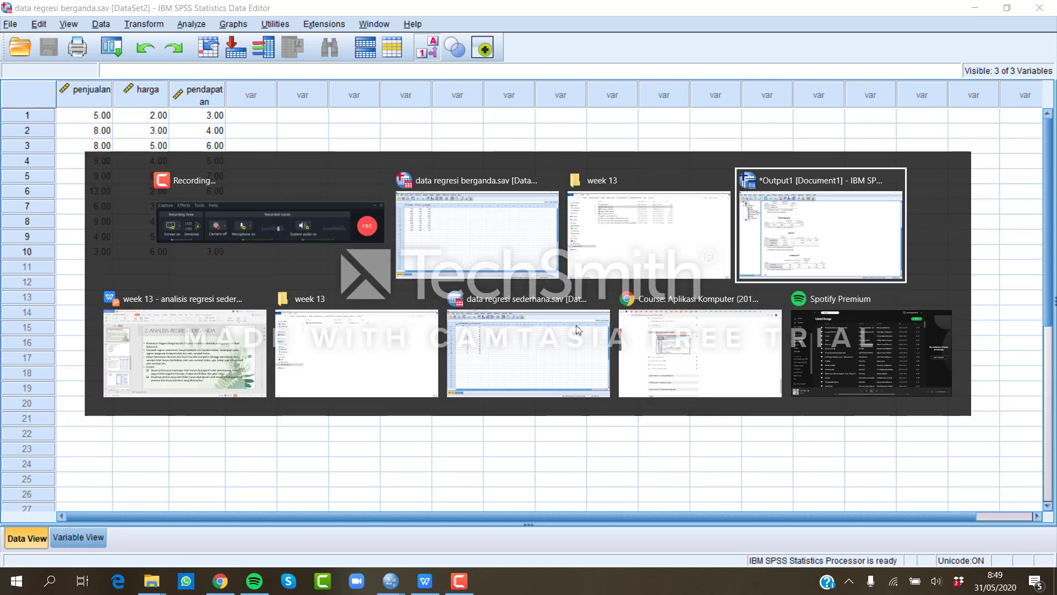
{"action": "key", "text": "alt+Tab"}
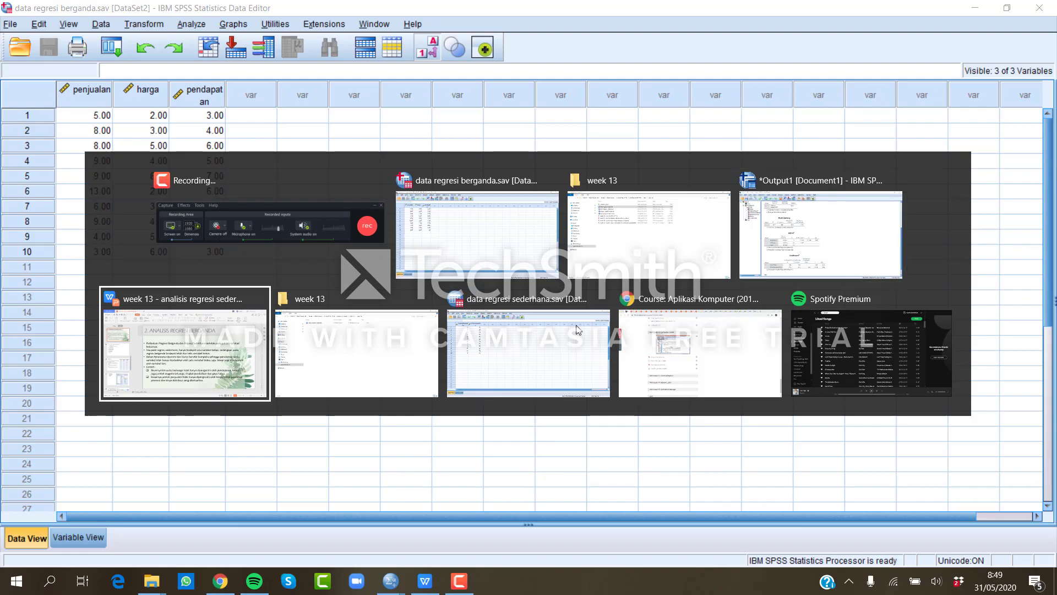
{"action": "scroll", "coordinate": [576, 330], "scroll_direction": "down", "scroll_amount": 2}
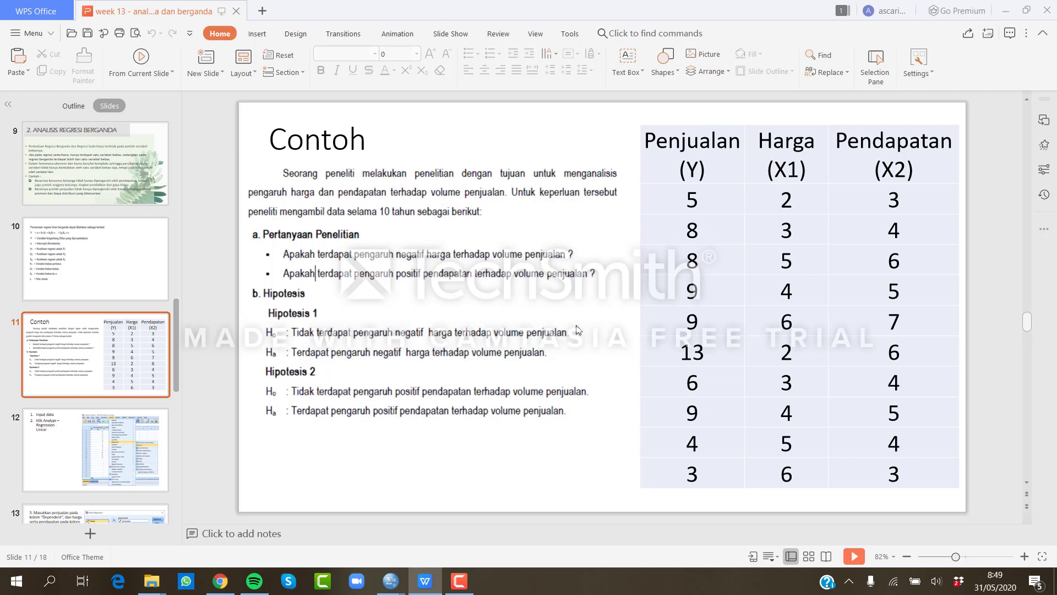
Switch back to data regresi berganda.sav in SPSS and set up a Linear Regression with penjualan as the dependent variable.
{"action": "key", "text": "alt+Tab"}
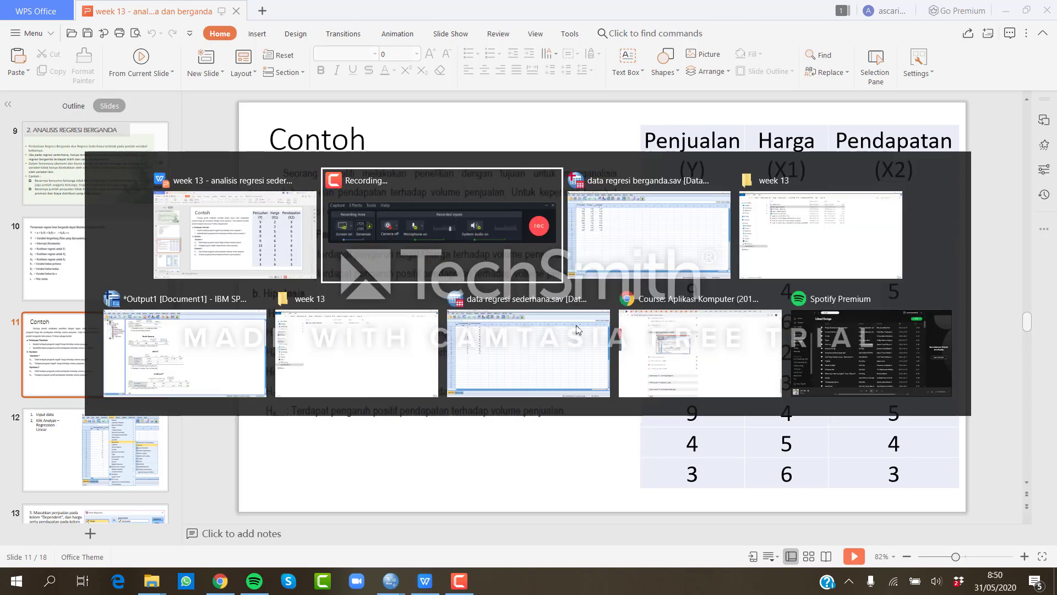
{"action": "key", "text": "alt+Tab"}
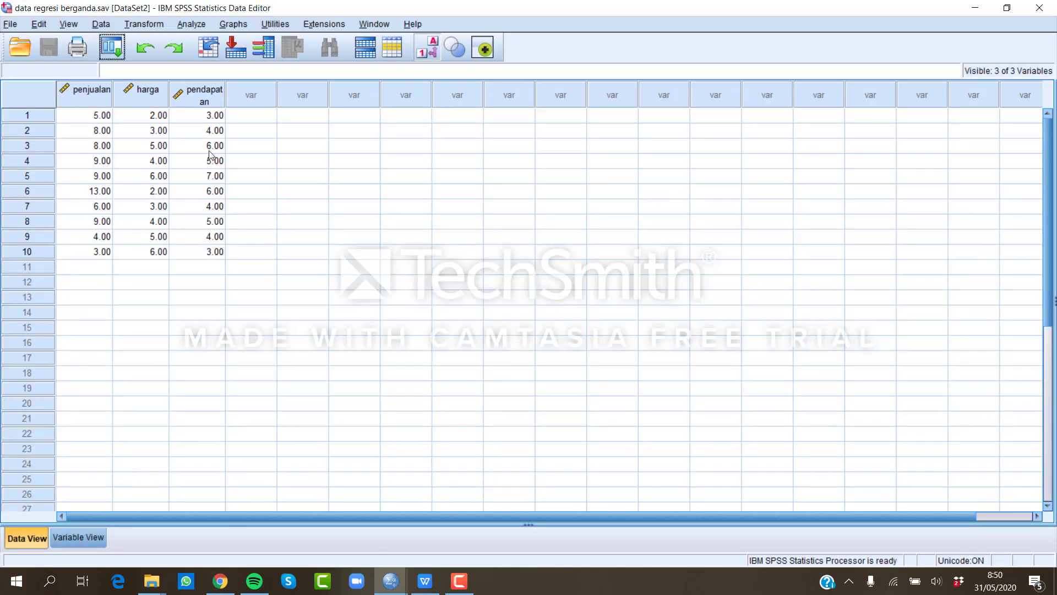
{"action": "left_click", "coordinate": [198, 25]}
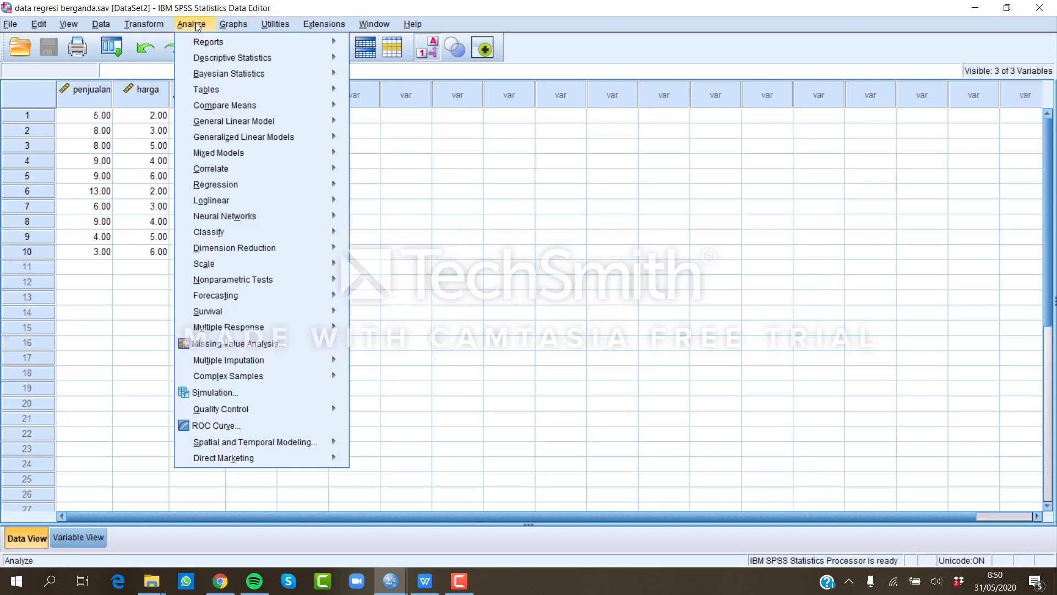
{"action": "mouse_move", "coordinate": [306, 185]}
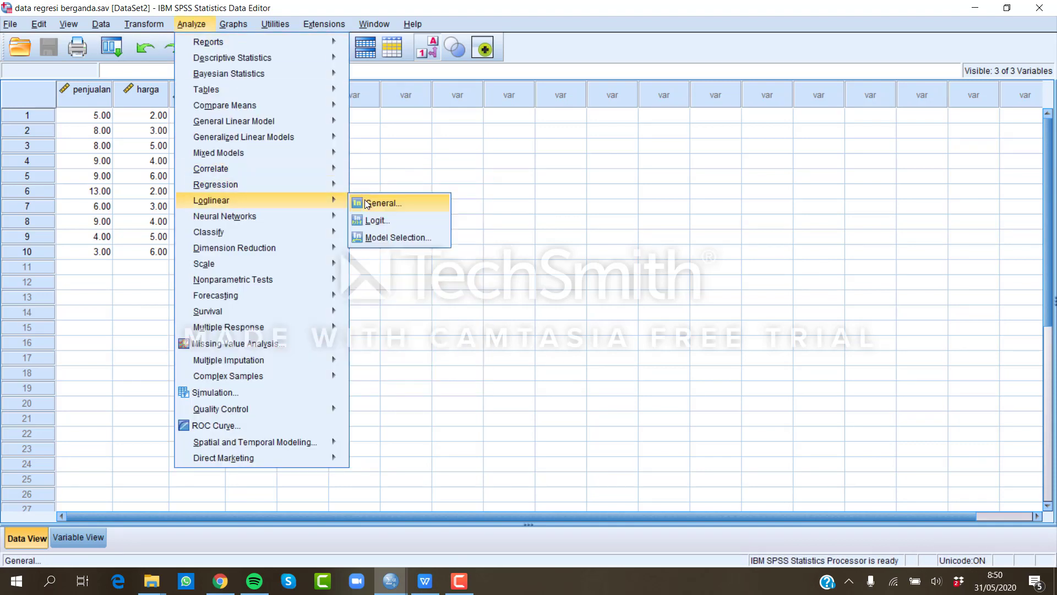
{"action": "left_click", "coordinate": [370, 205]}
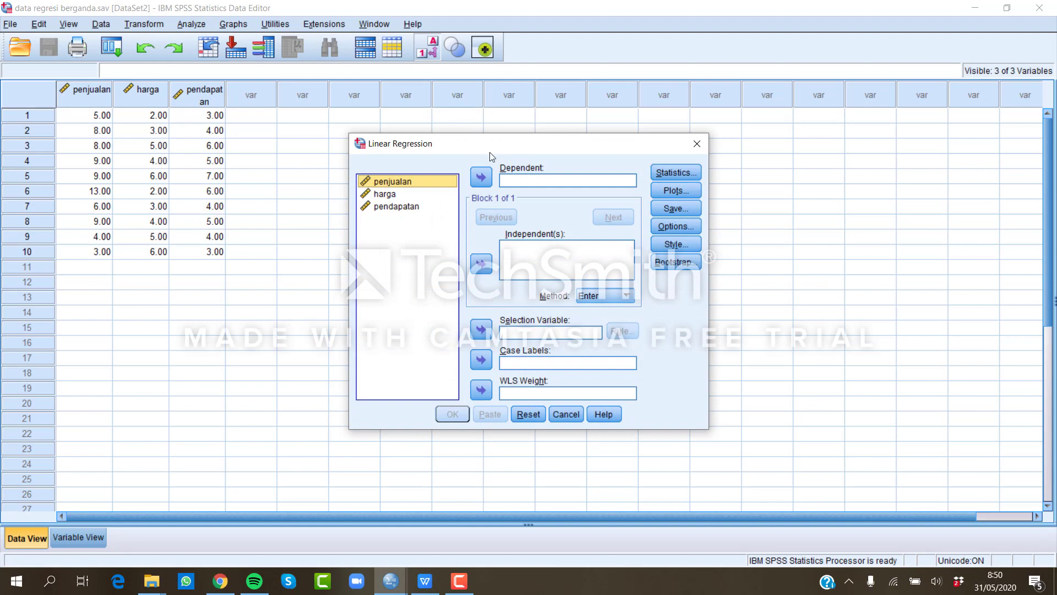
{"action": "left_click", "coordinate": [482, 180]}
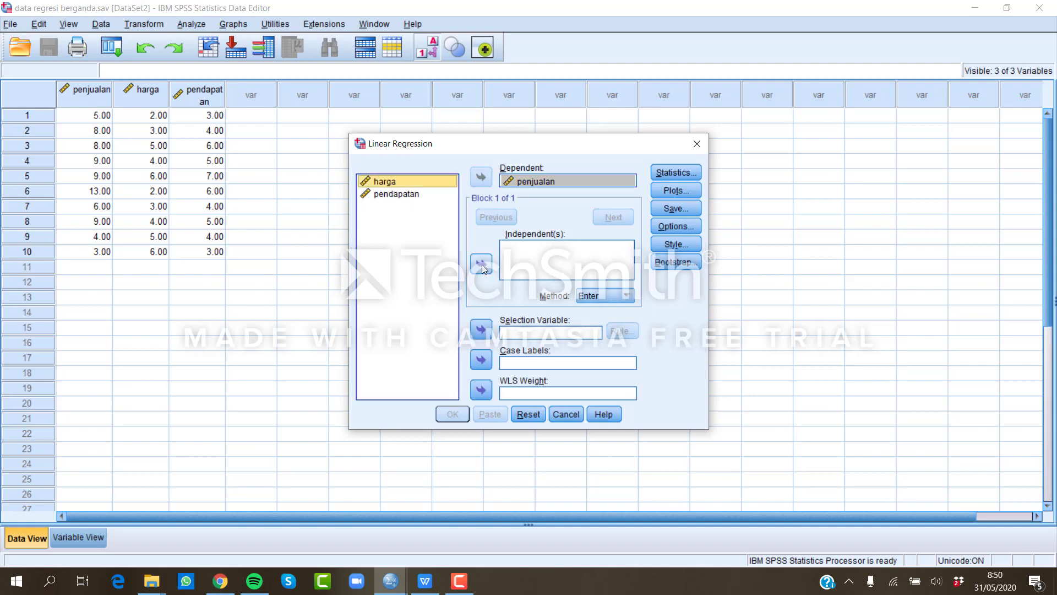
Add harga and pendapatan as independent variables and run the multiple regression.
{"action": "left_click", "coordinate": [482, 266]}
{"action": "left_click", "coordinate": [416, 196]}
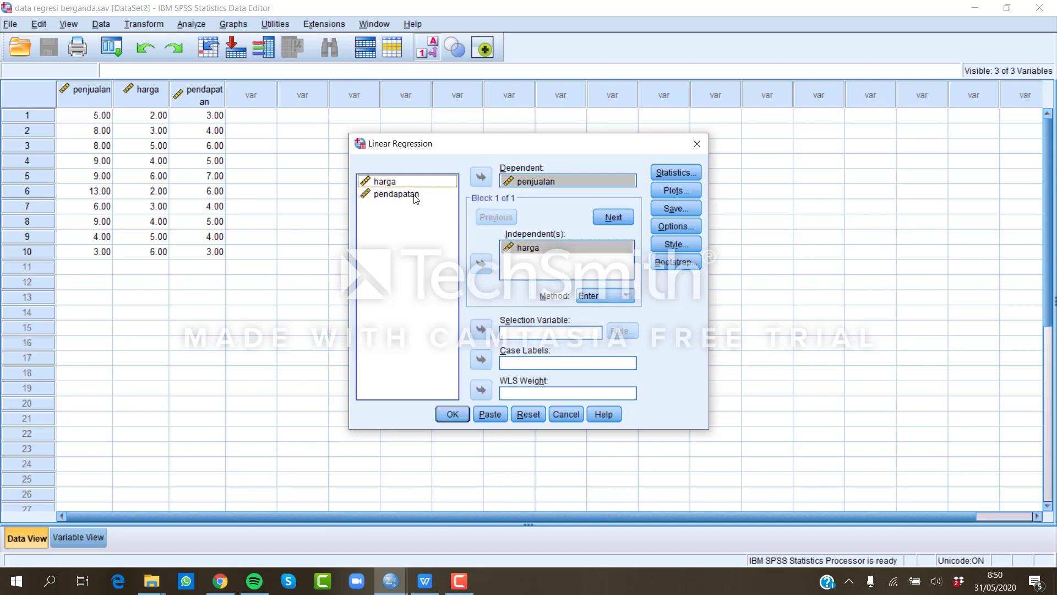
{"action": "left_click", "coordinate": [475, 268]}
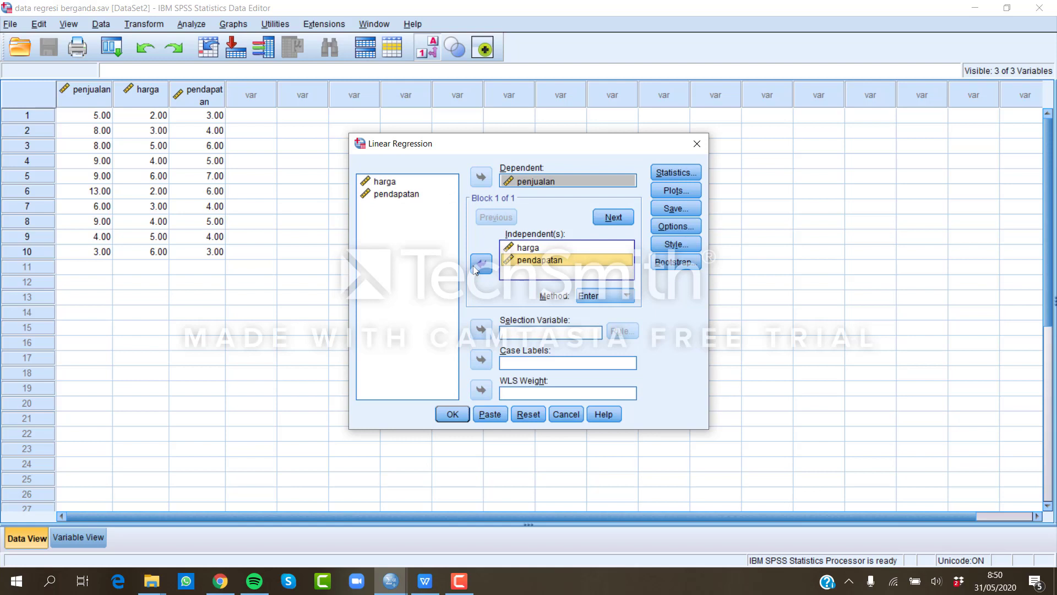
{"action": "left_click", "coordinate": [452, 416]}
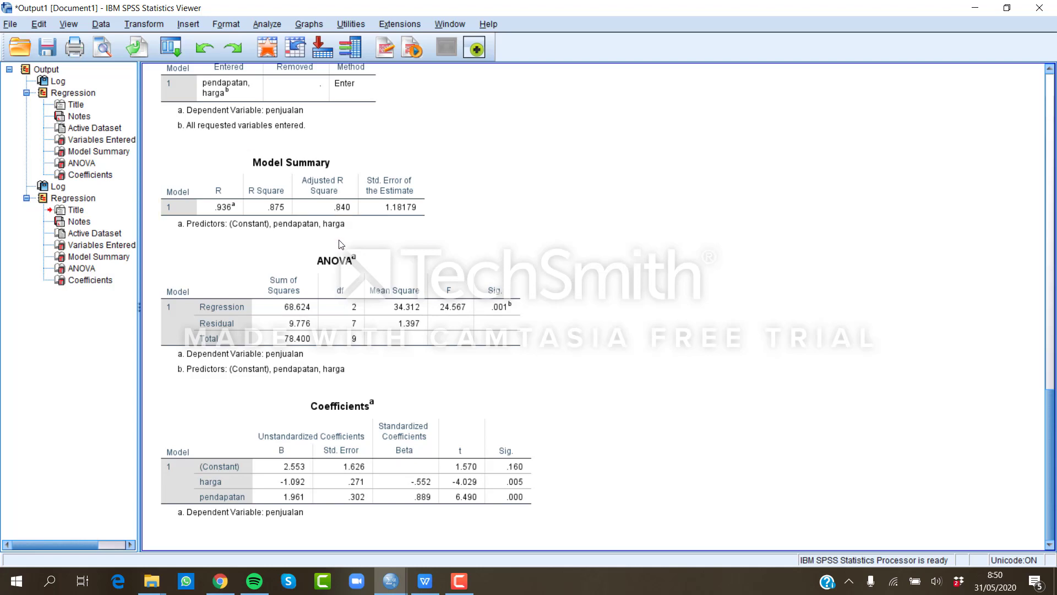
Examine the ANOVA and Coefficients tables of the multiple regression output.
{"action": "left_click", "coordinate": [363, 268]}
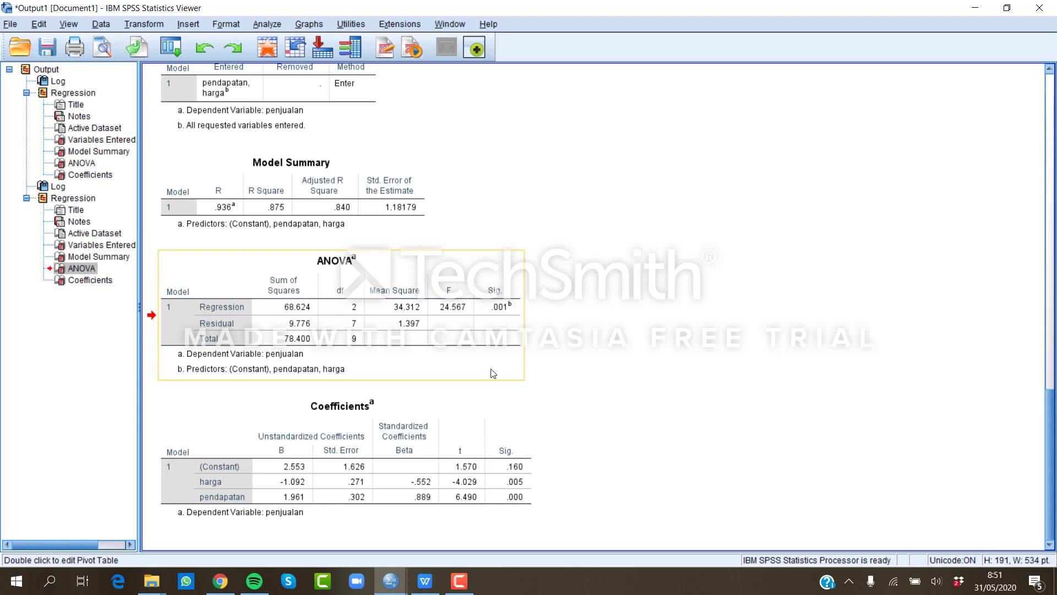
{"action": "left_click", "coordinate": [490, 412]}
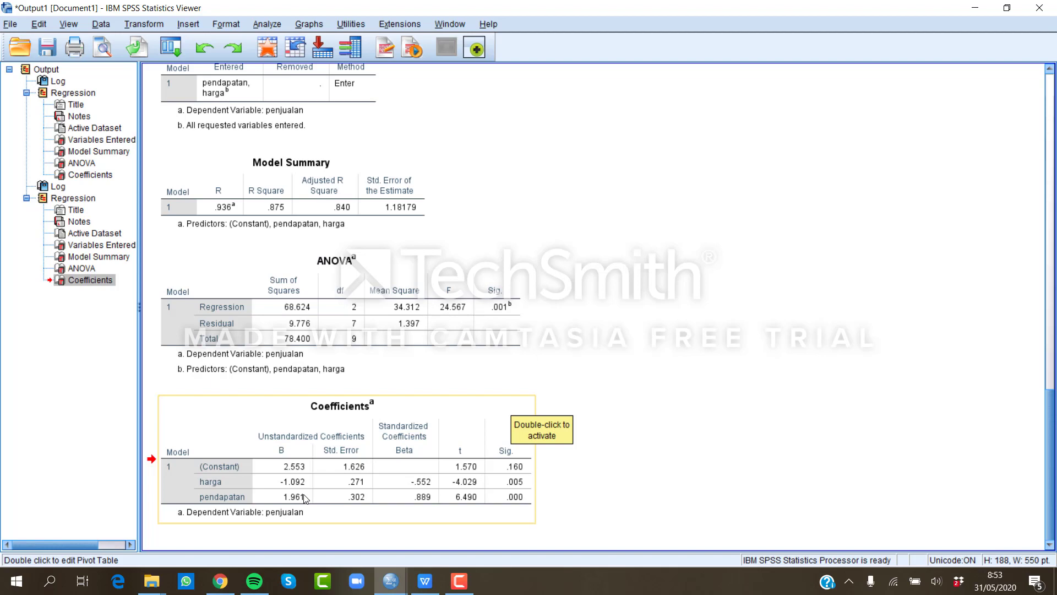
{"action": "left_click", "coordinate": [469, 582]}
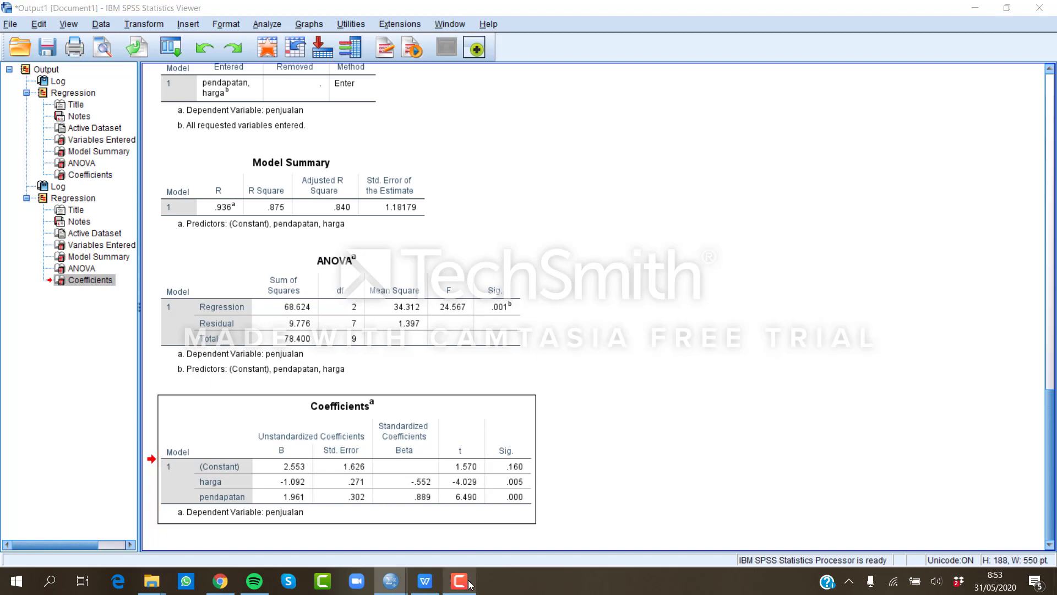